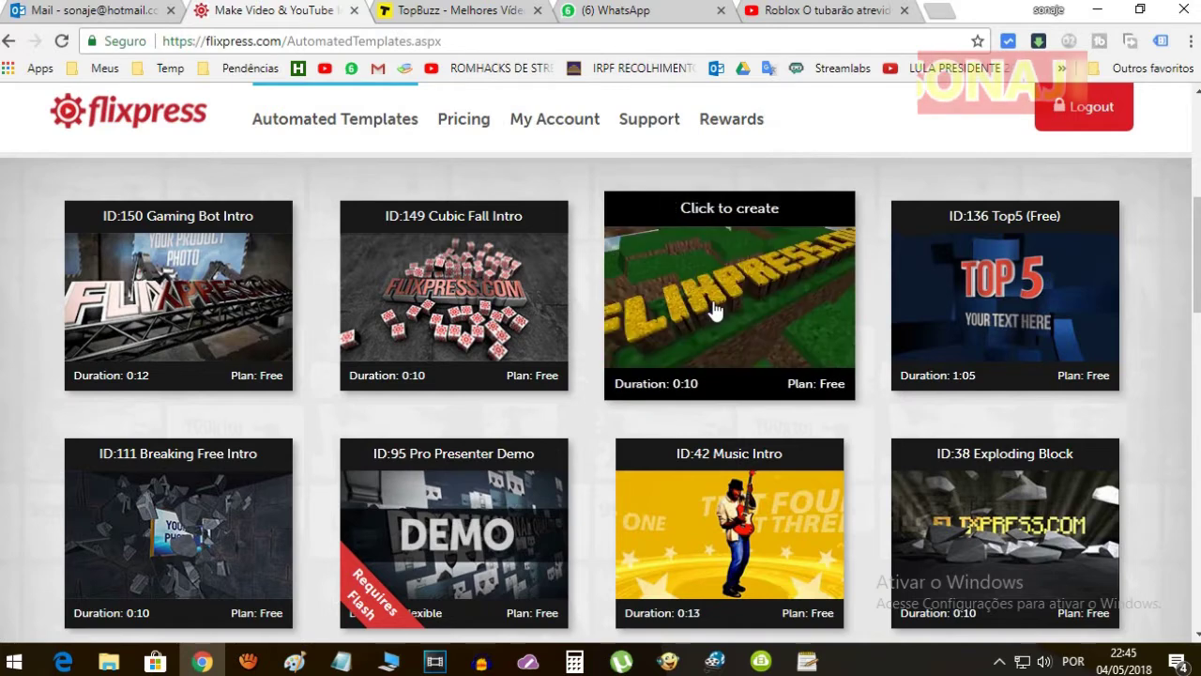
Start customizing the Craft Intro template, then open a new blank browser tab
click(743, 316)
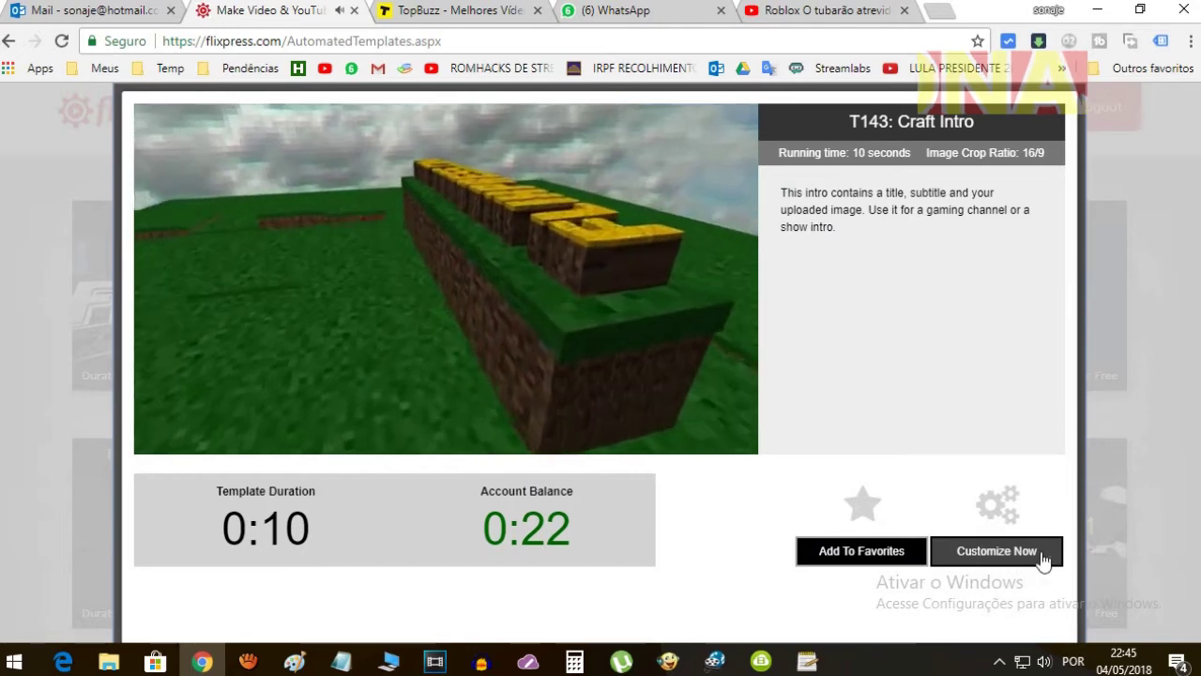
click(1014, 559)
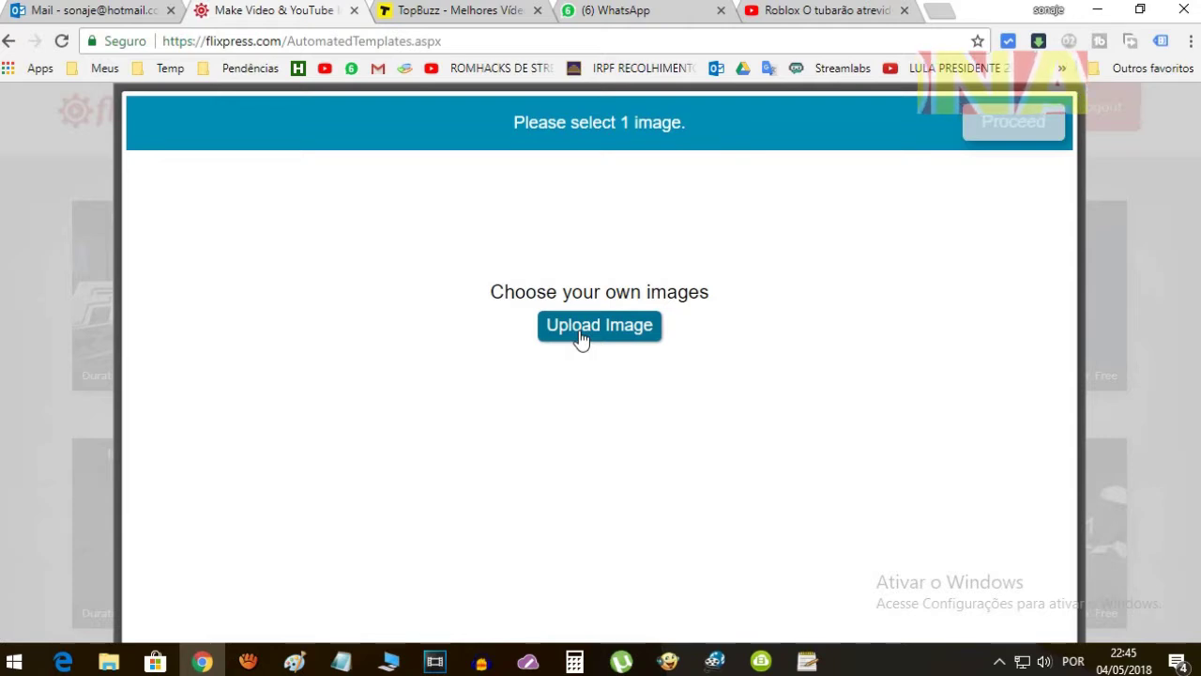
click(938, 9)
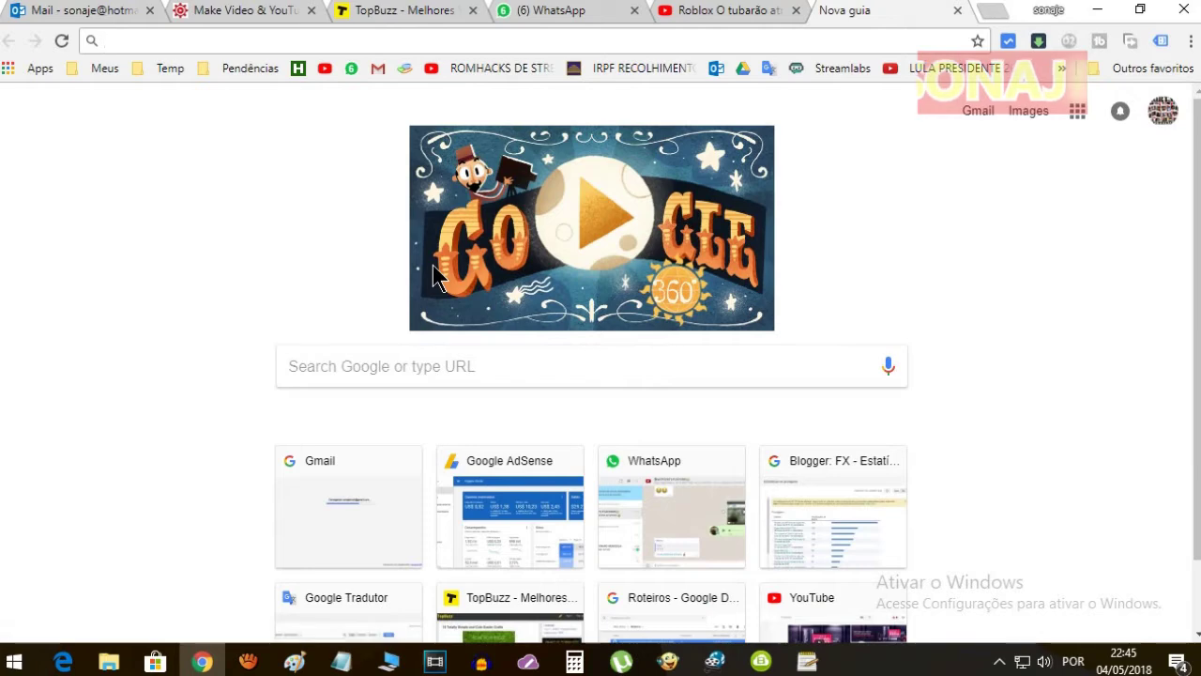
Search Google Images for 'minecraft art' and browse the pixel-art results
text(m)
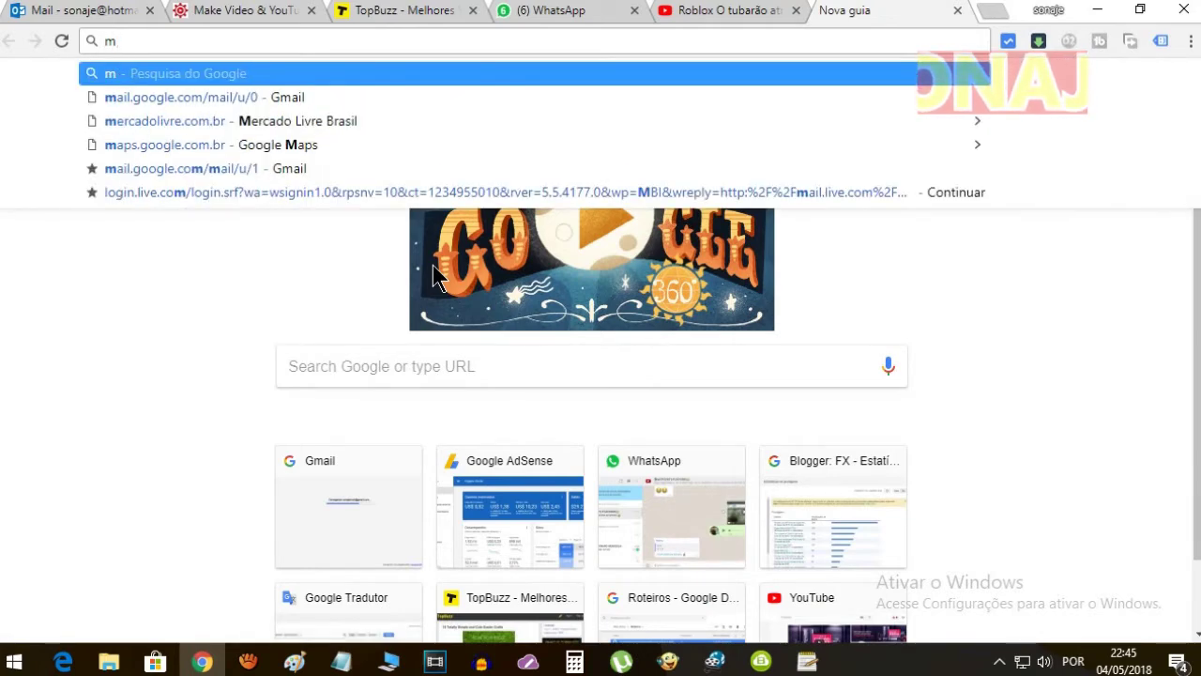
text(inec)
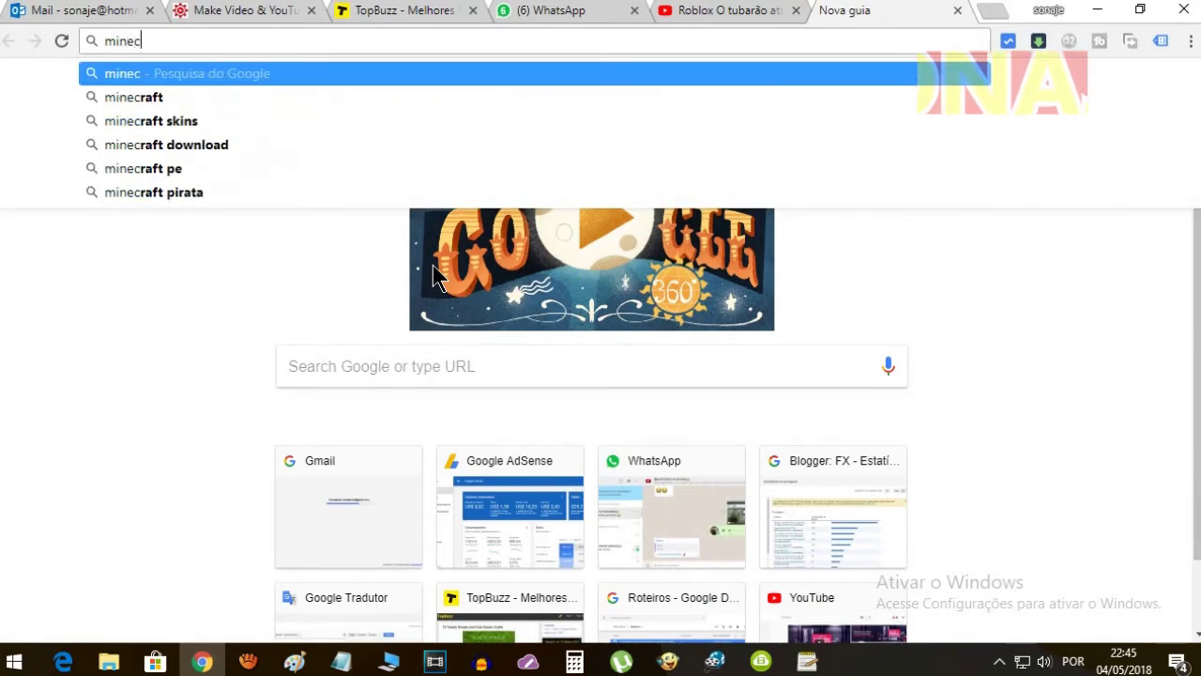
text(raft)
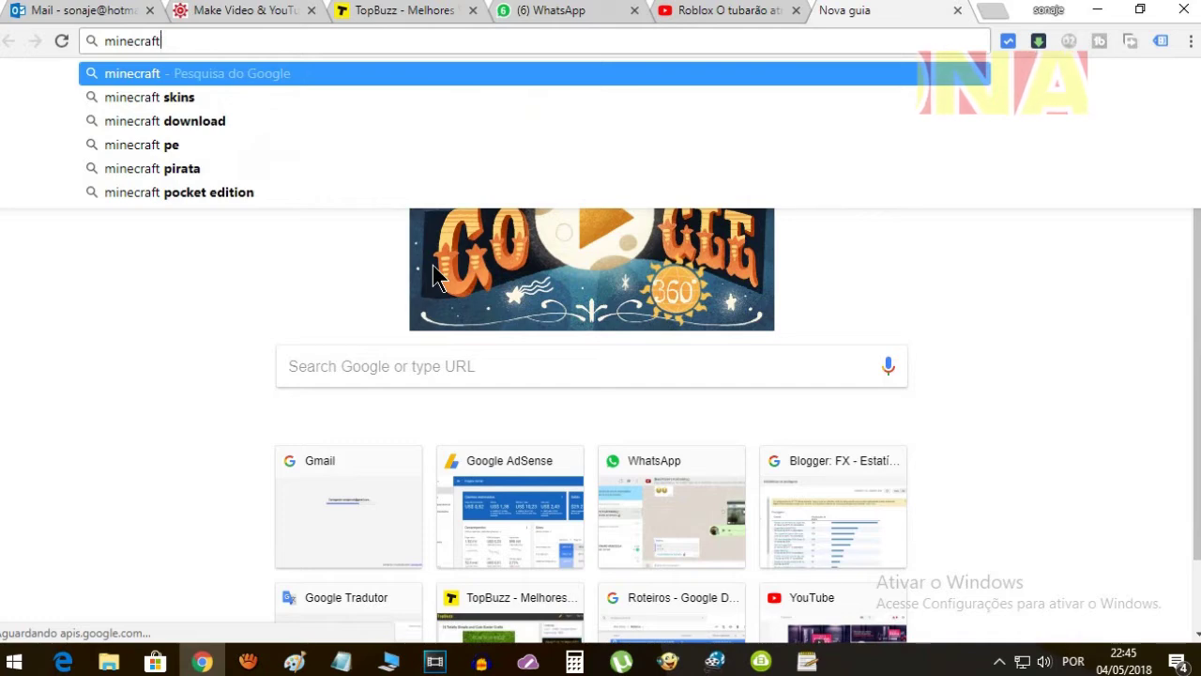
text( art)
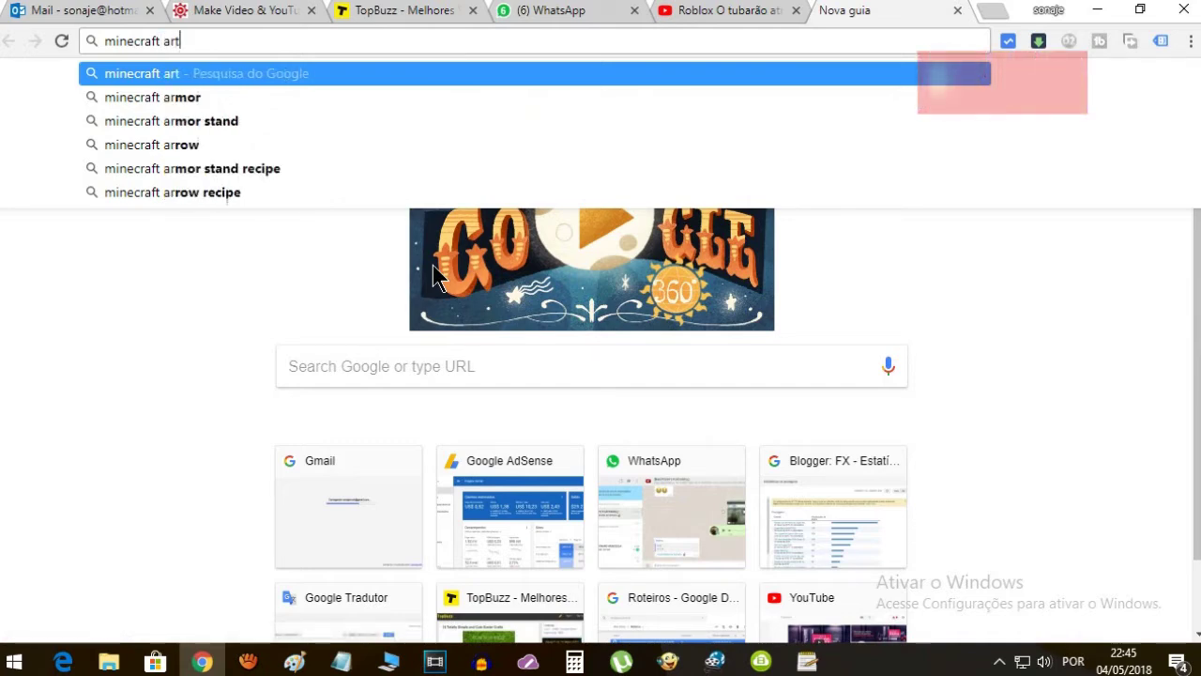
key(Return)
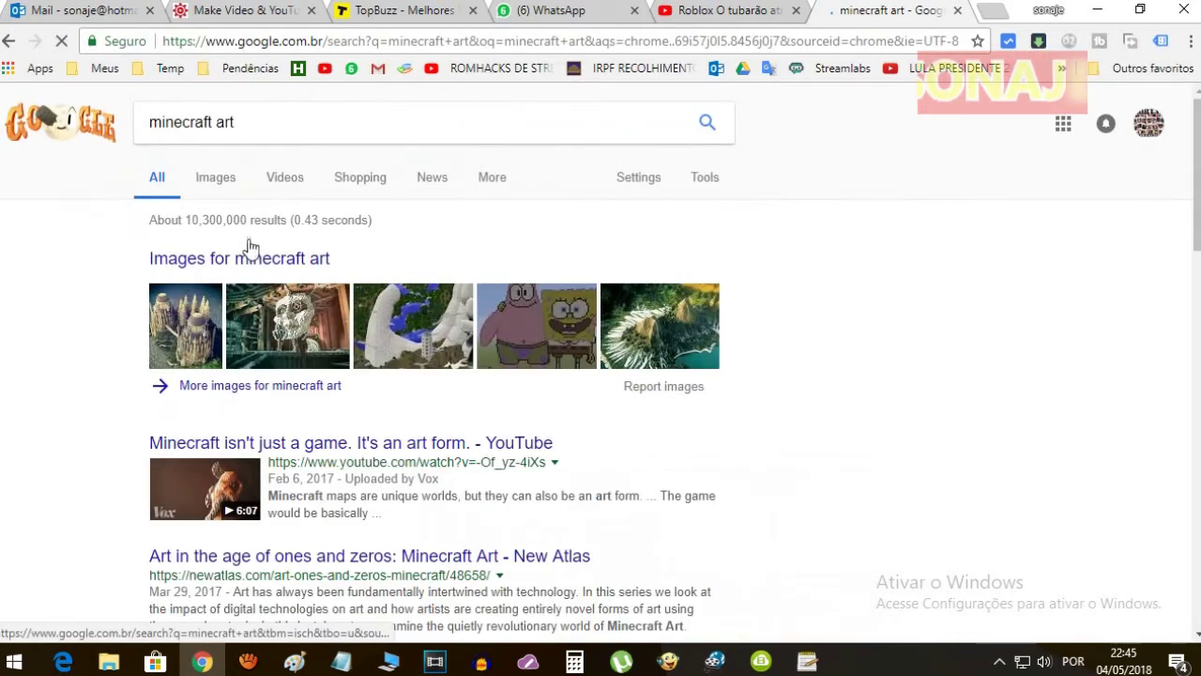
click(216, 176)
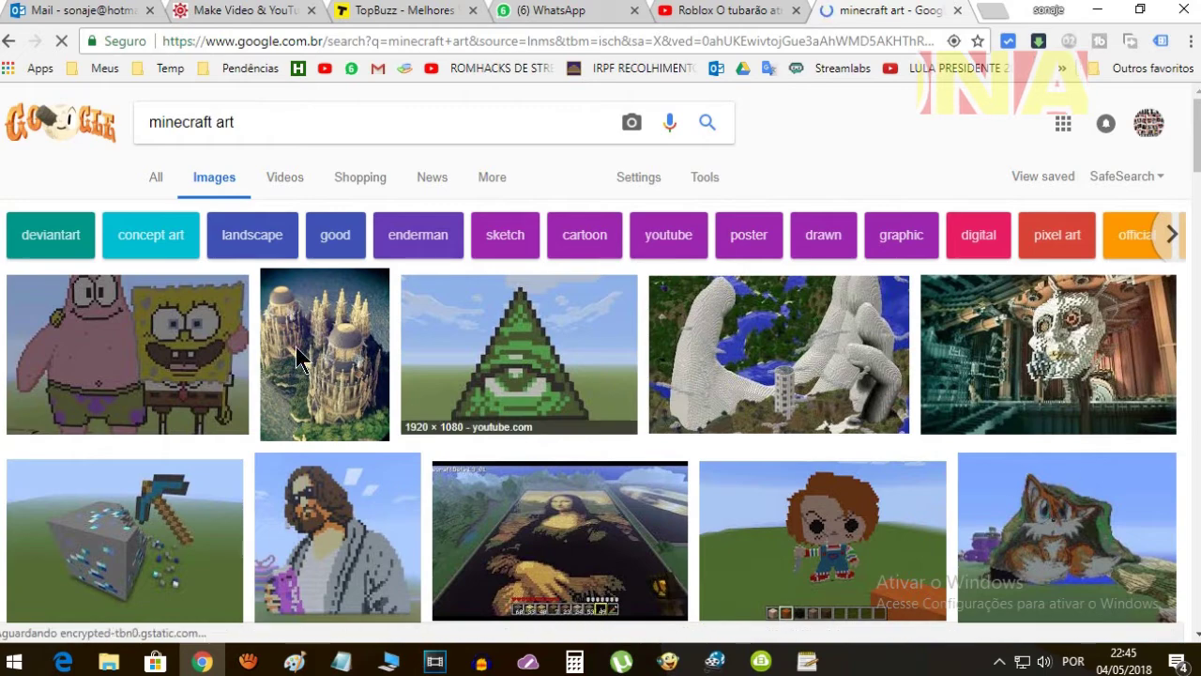
scroll(153, 449, down, 3)
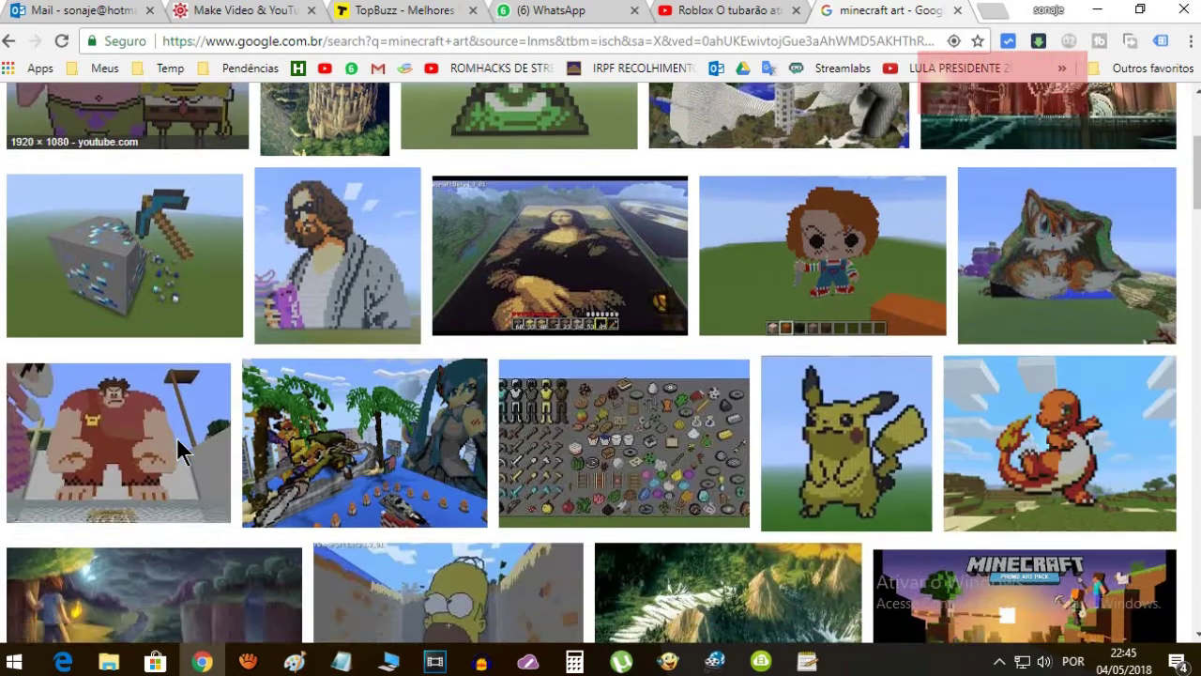
scroll(176, 437, down, 1)
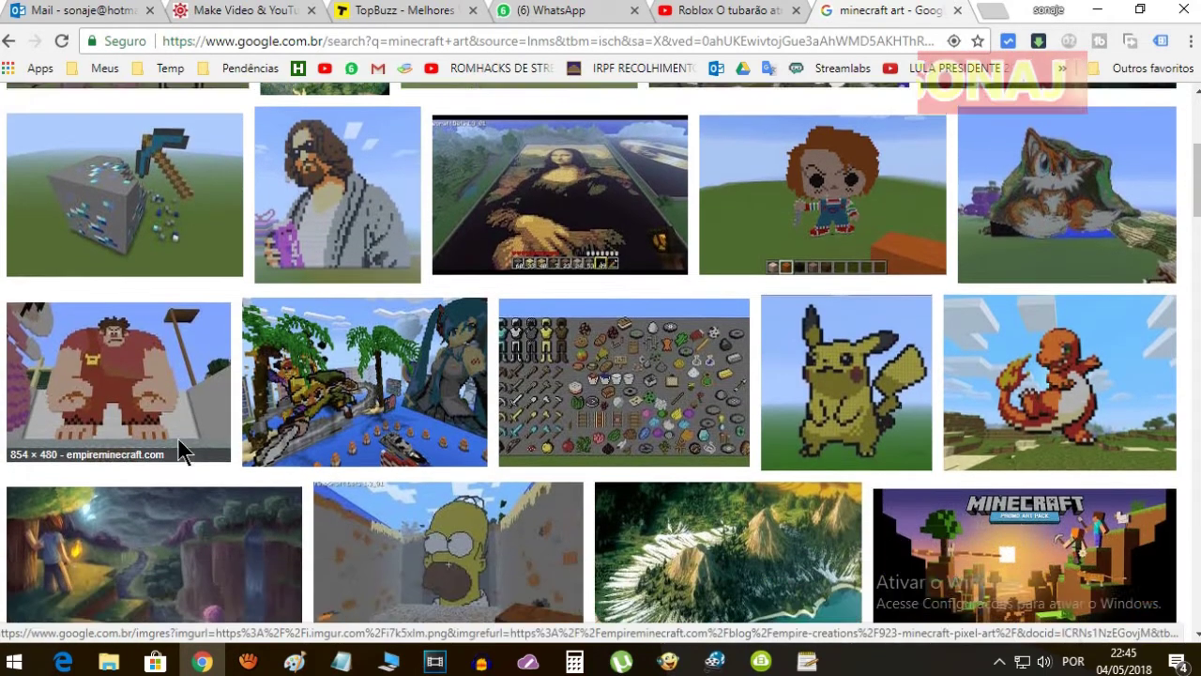
scroll(276, 335, down, 2)
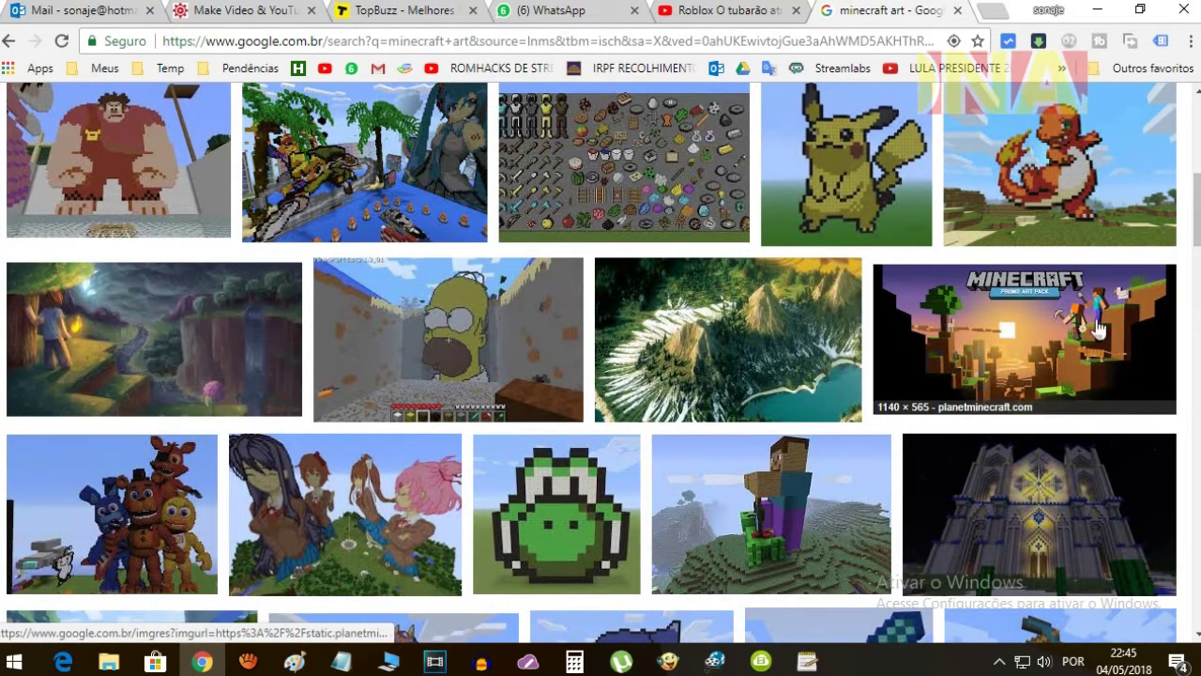
scroll(373, 298, down, 2)
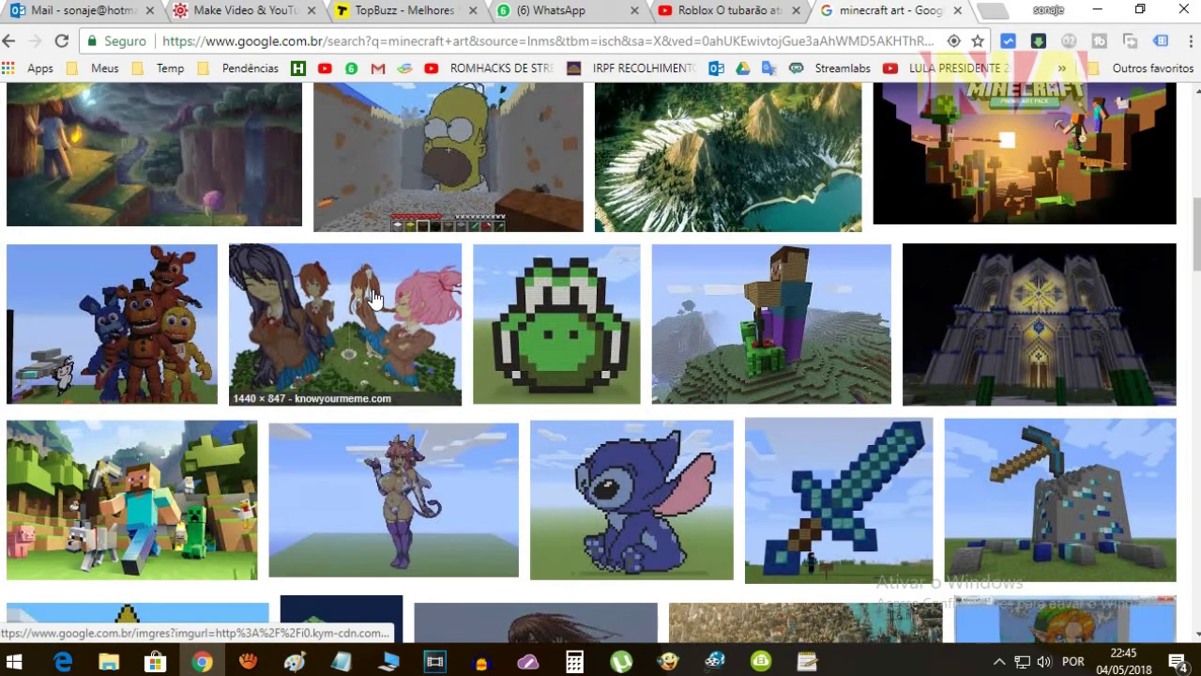
Save the Yoshi head pixel-art image as maxresdefault (1).jpg and return to Flixpress
click(580, 305)
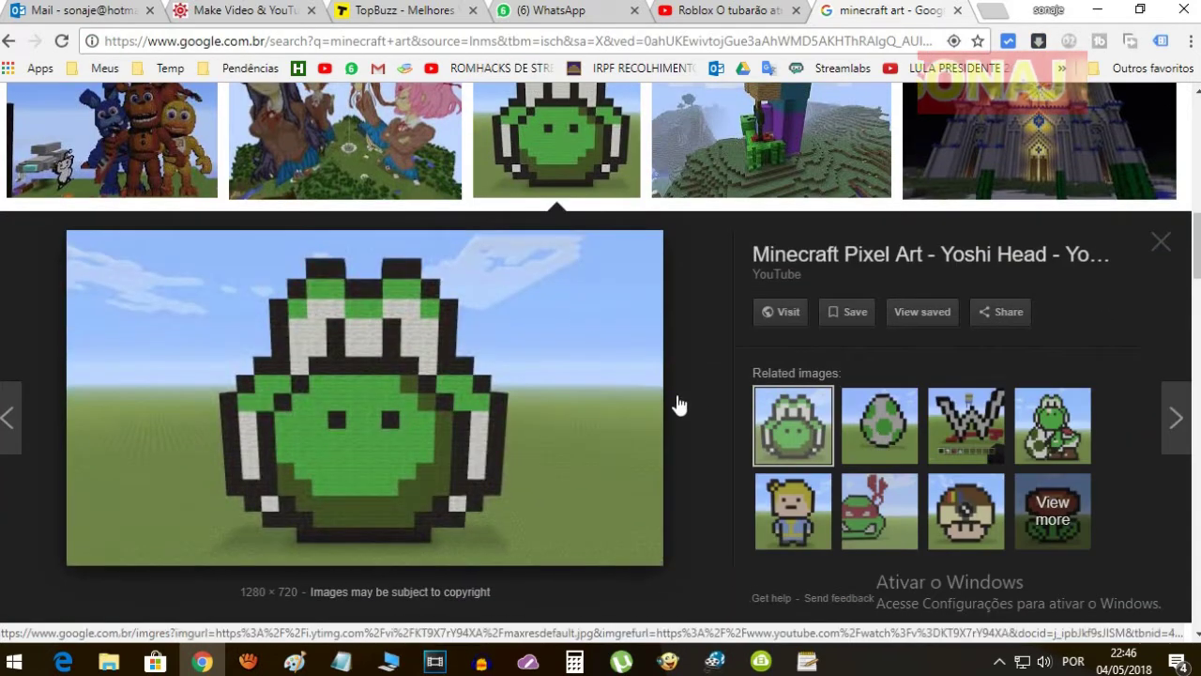
right_click(350, 360)
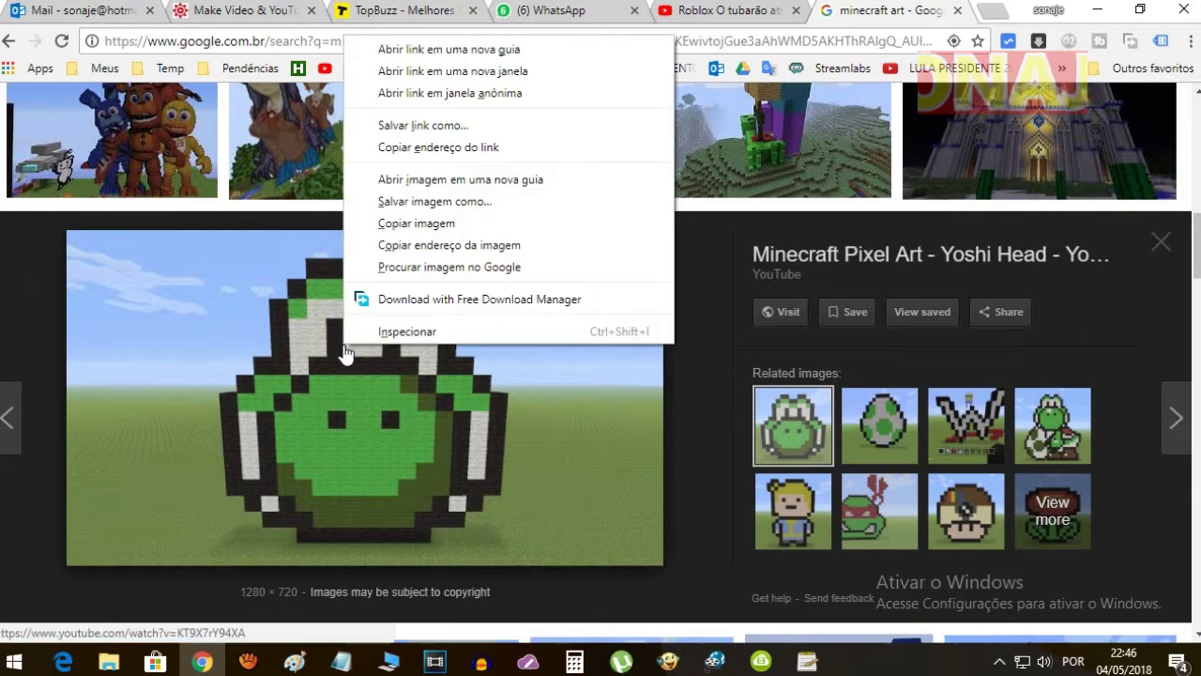
click(485, 201)
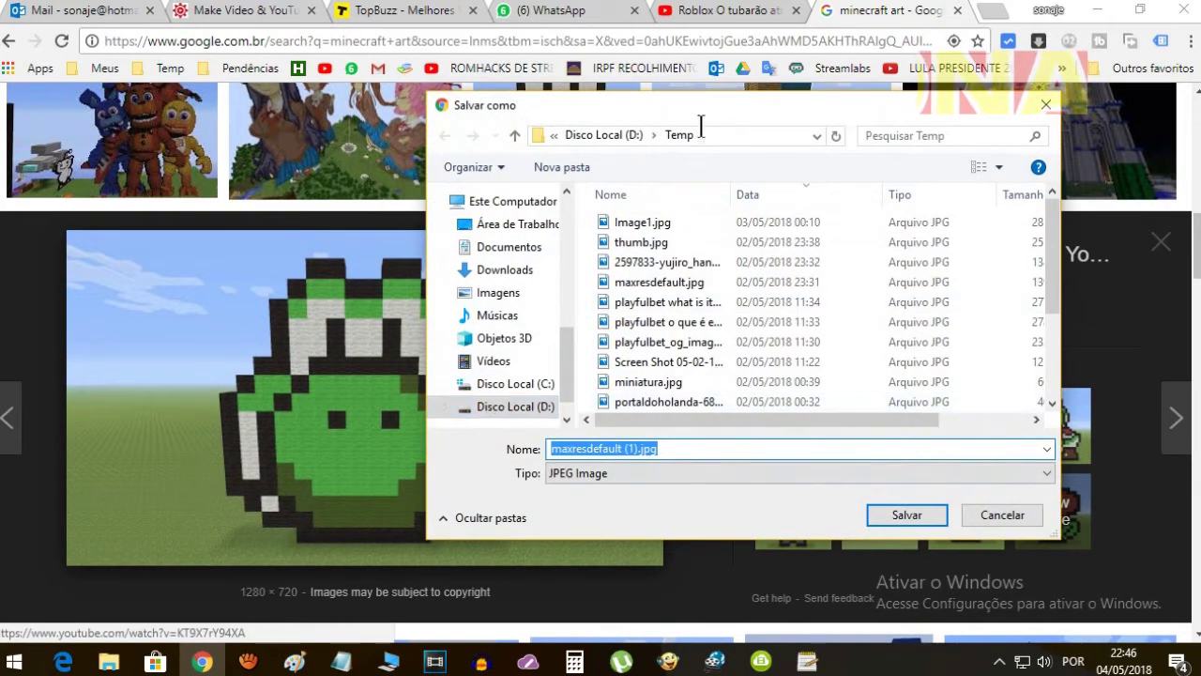
click(912, 513)
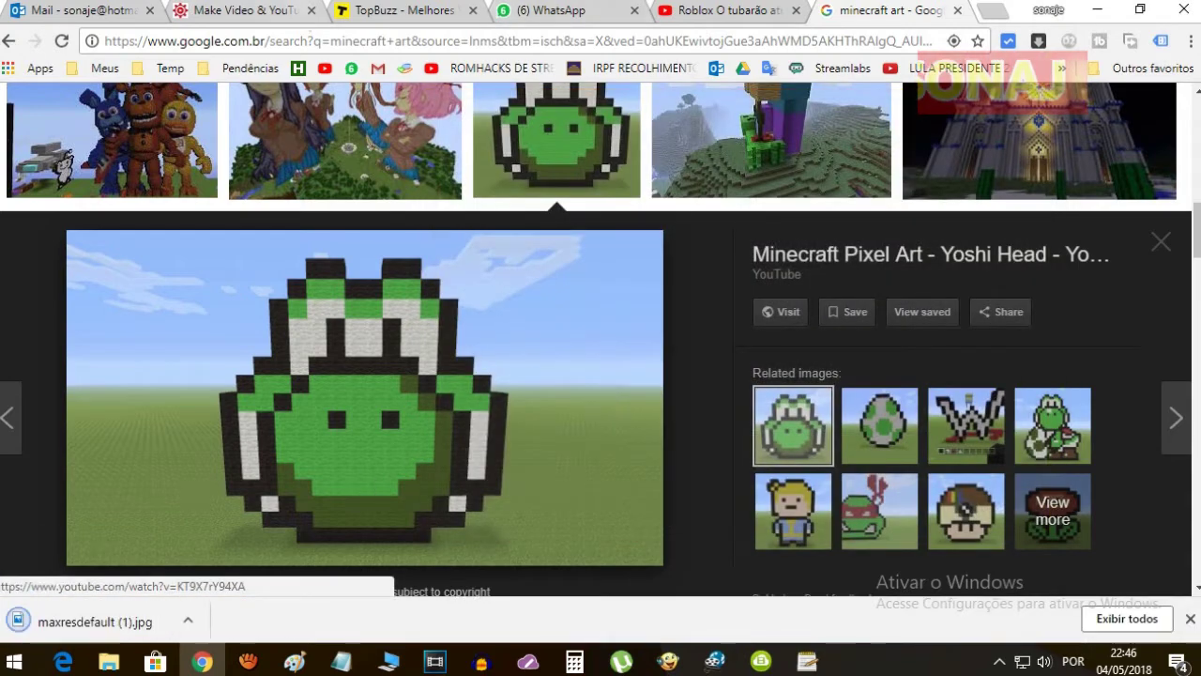
click(237, 12)
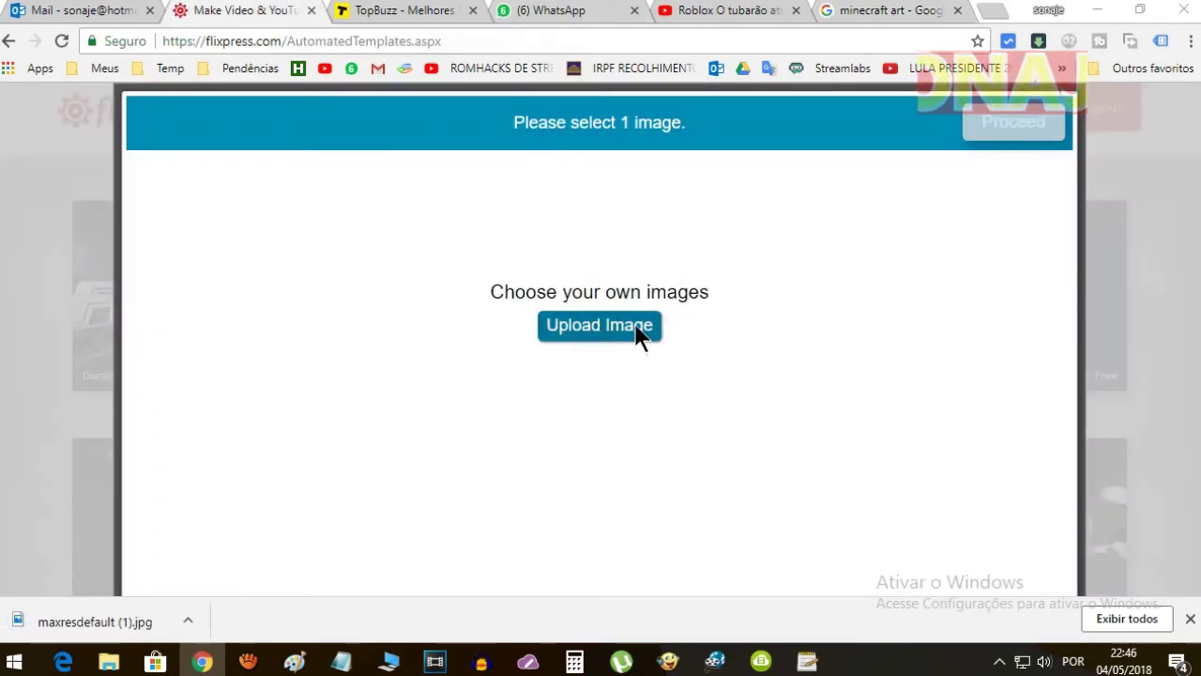
Upload maxresdefault (1).jpg into the template's image slot and continue to the cropping screen
click(636, 334)
click(649, 225)
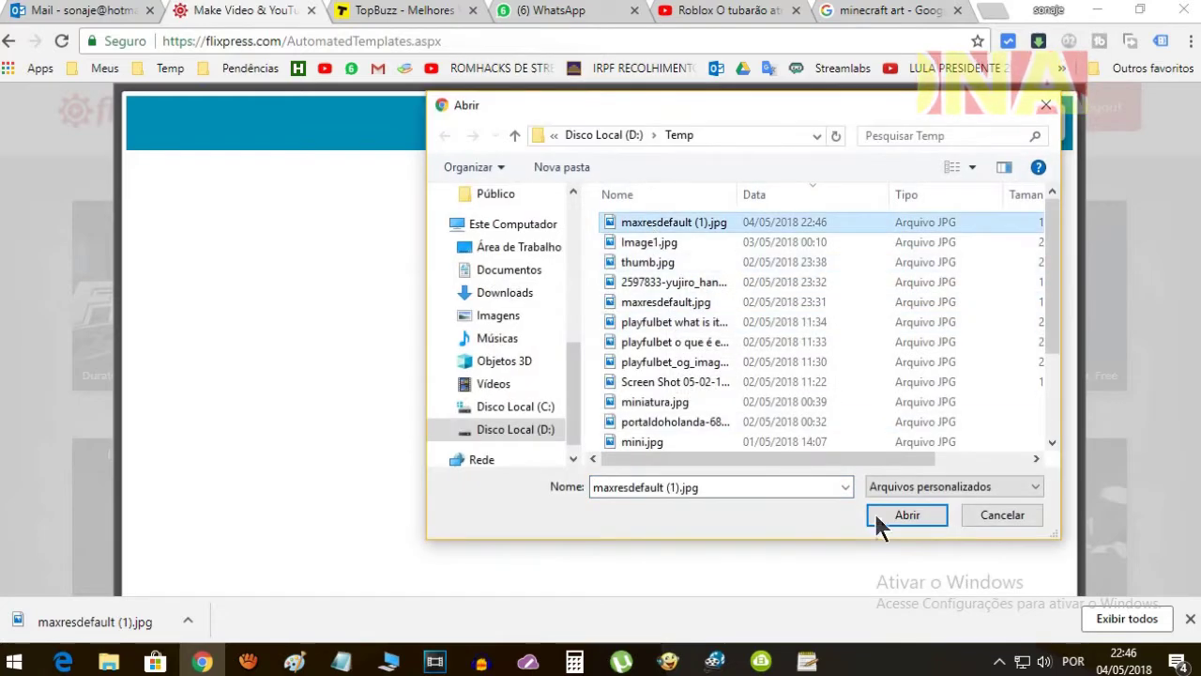
click(906, 514)
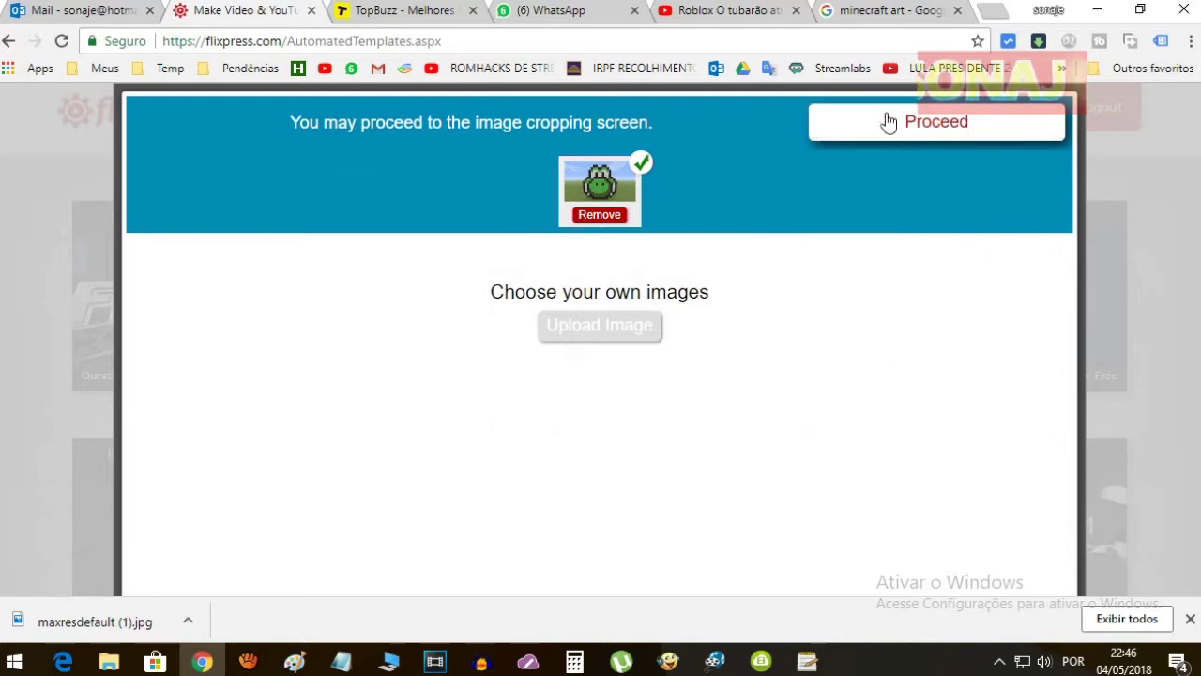
click(935, 137)
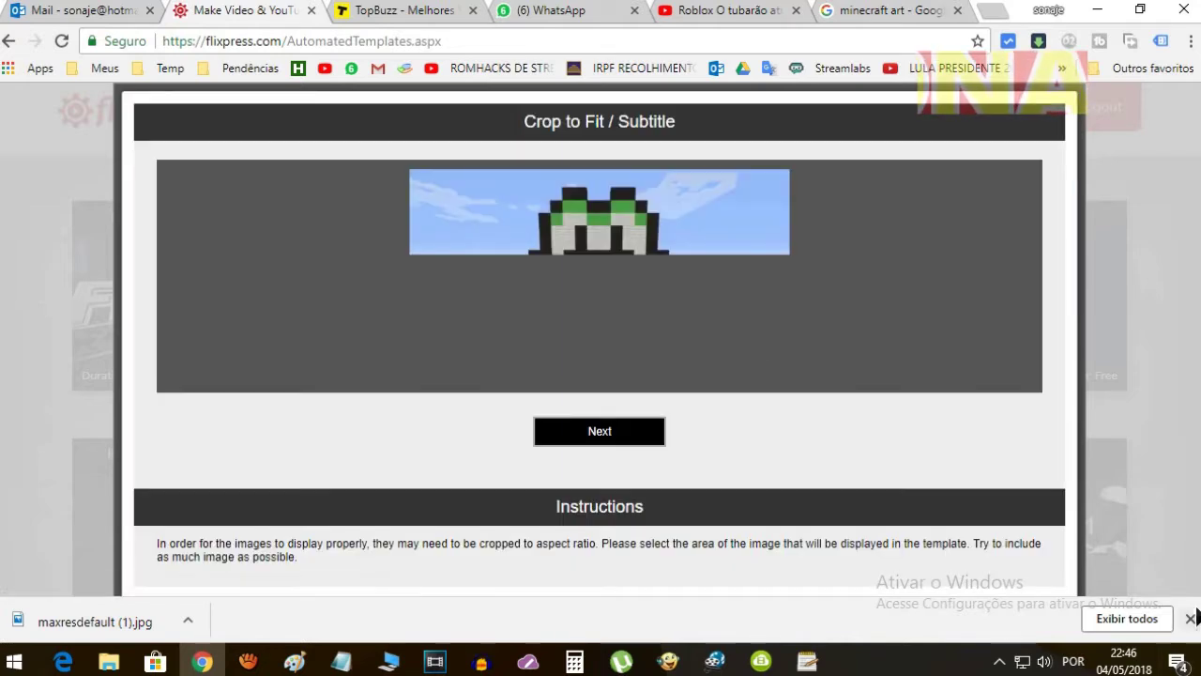
click(1190, 618)
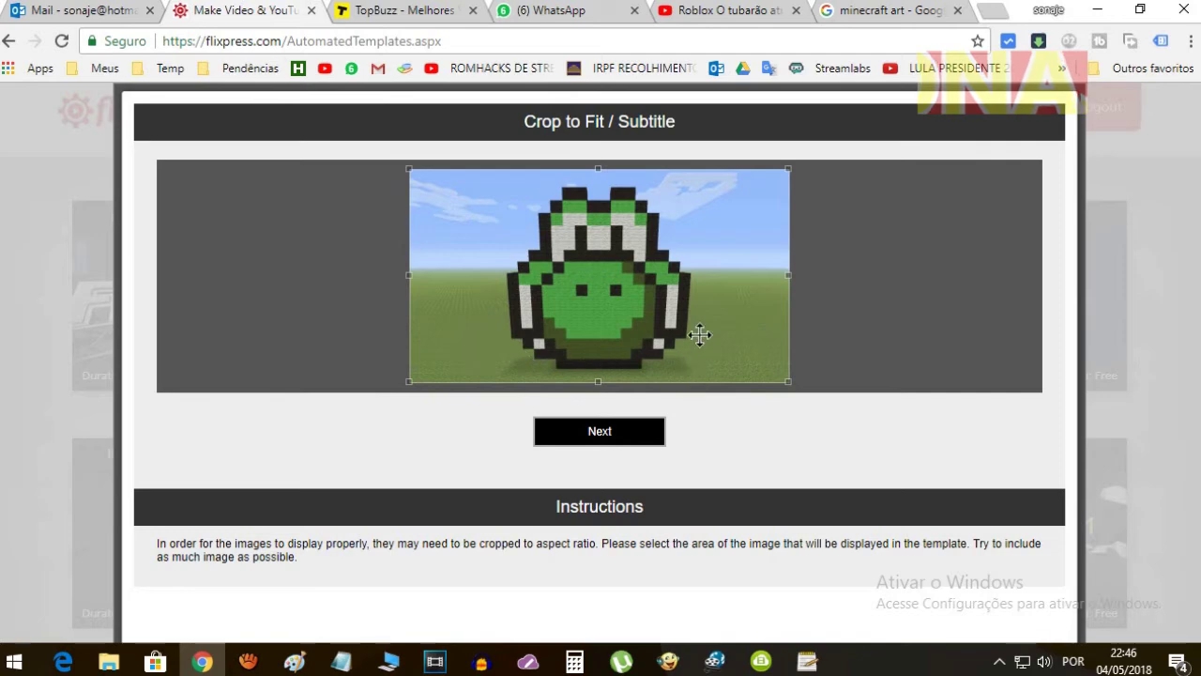
Adjust the crop box over the Yoshi head image and confirm it
mouse_move(597, 381)
mouse_down()
mouse_move(606, 335)
mouse_move(638, 394)
mouse_up()
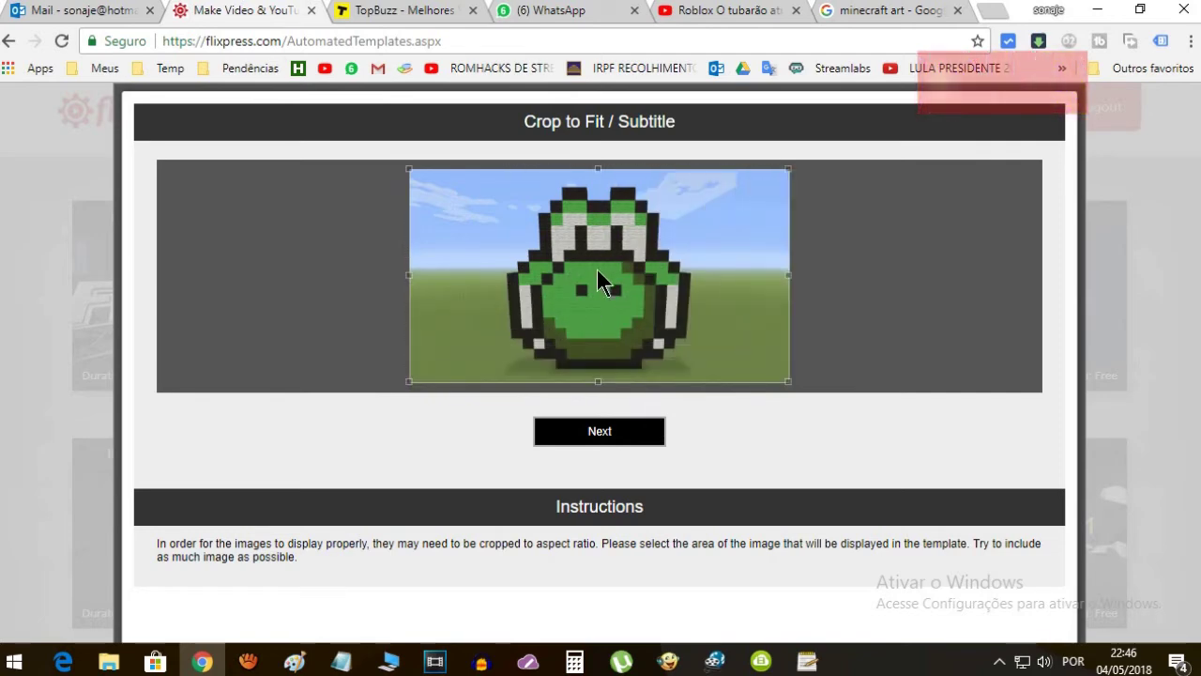
click(594, 427)
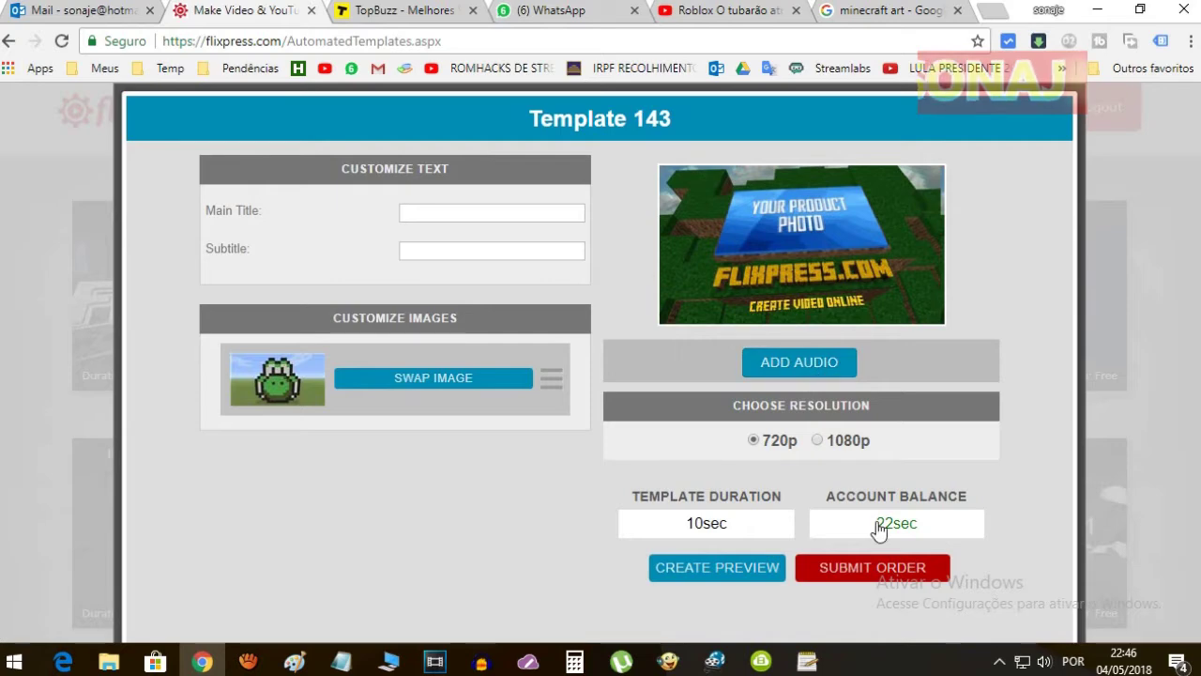
Preview the Hi Tech Evo stock track and choose it as the soundtrack
click(809, 369)
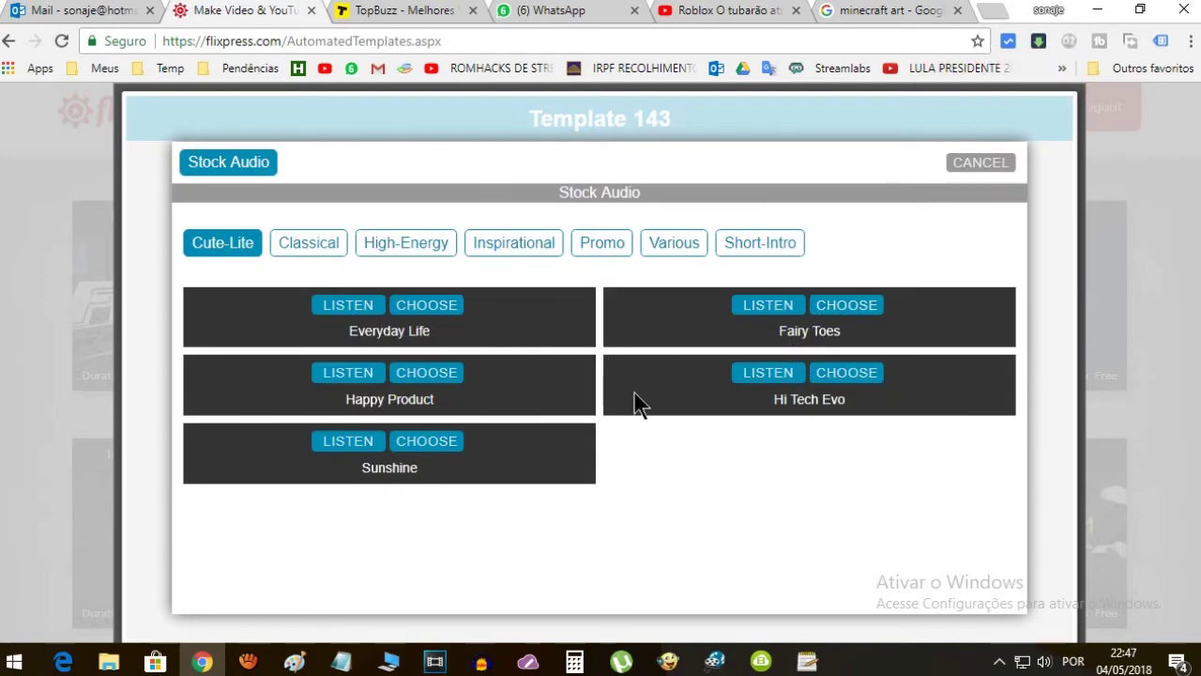
click(767, 372)
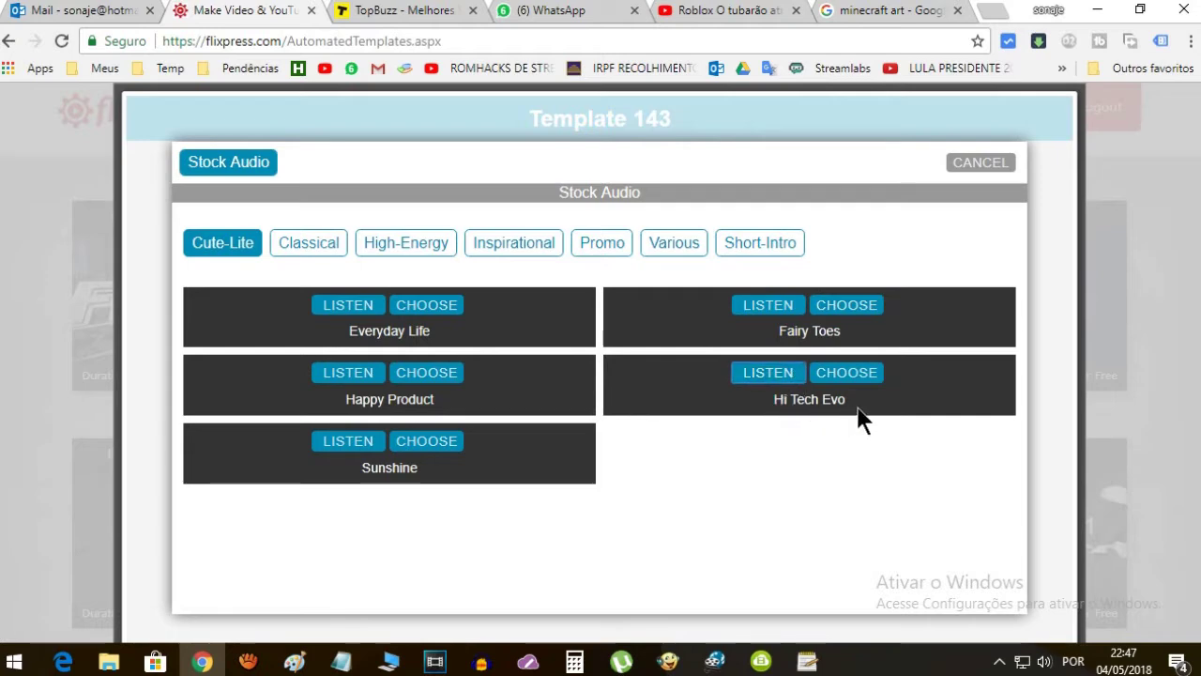
click(851, 376)
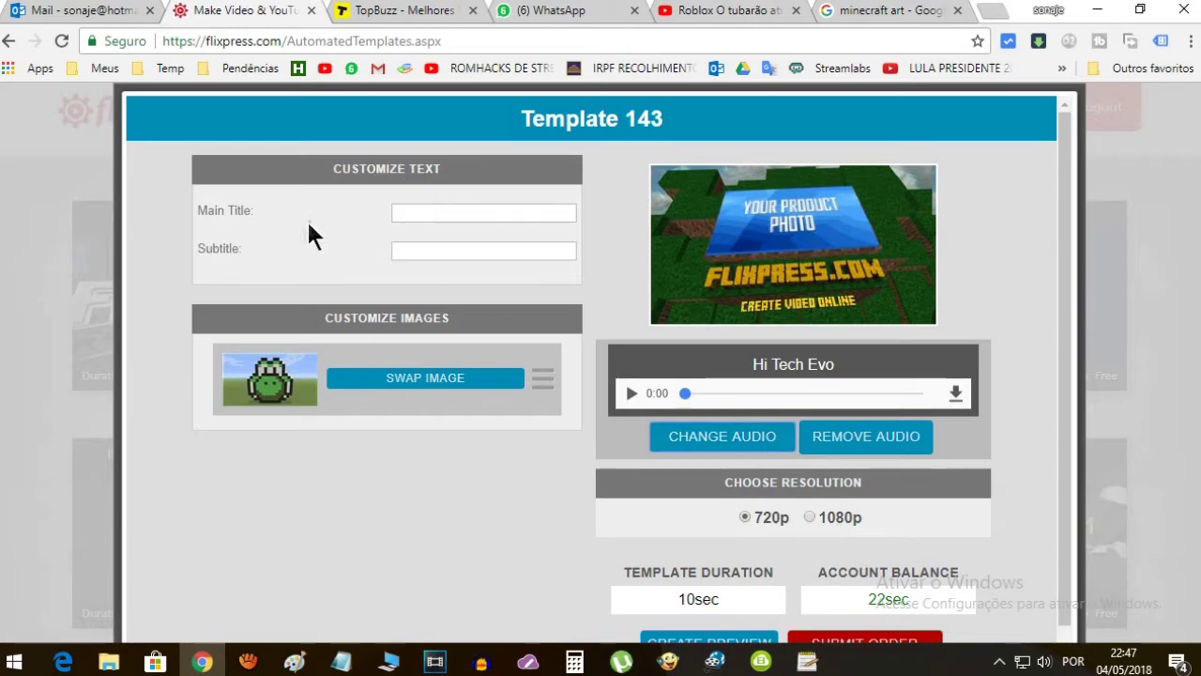
Enter 'Velhos Cartuchos' as the Main Title
click(422, 212)
text(Veti)
key(BackSpace)
key(BackSpace)
text(lhos Cartuchos)
Enter 'Seu lugar de games' as the Subtitle
click(413, 252)
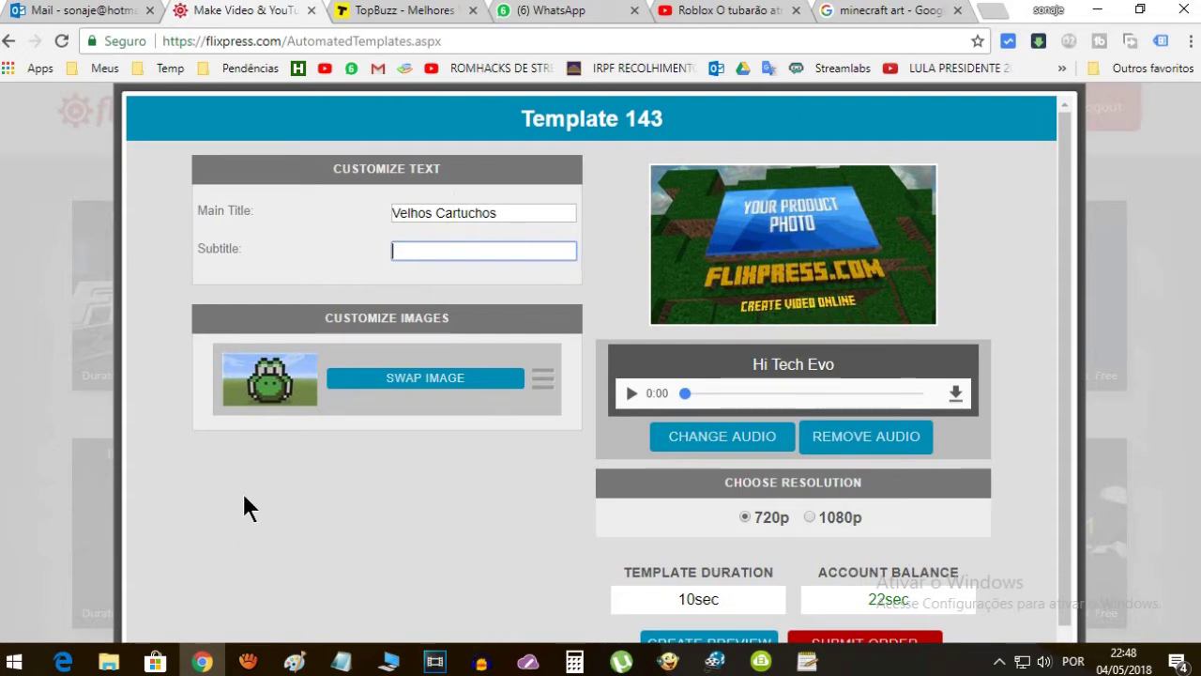
text(Seu lugar de games)
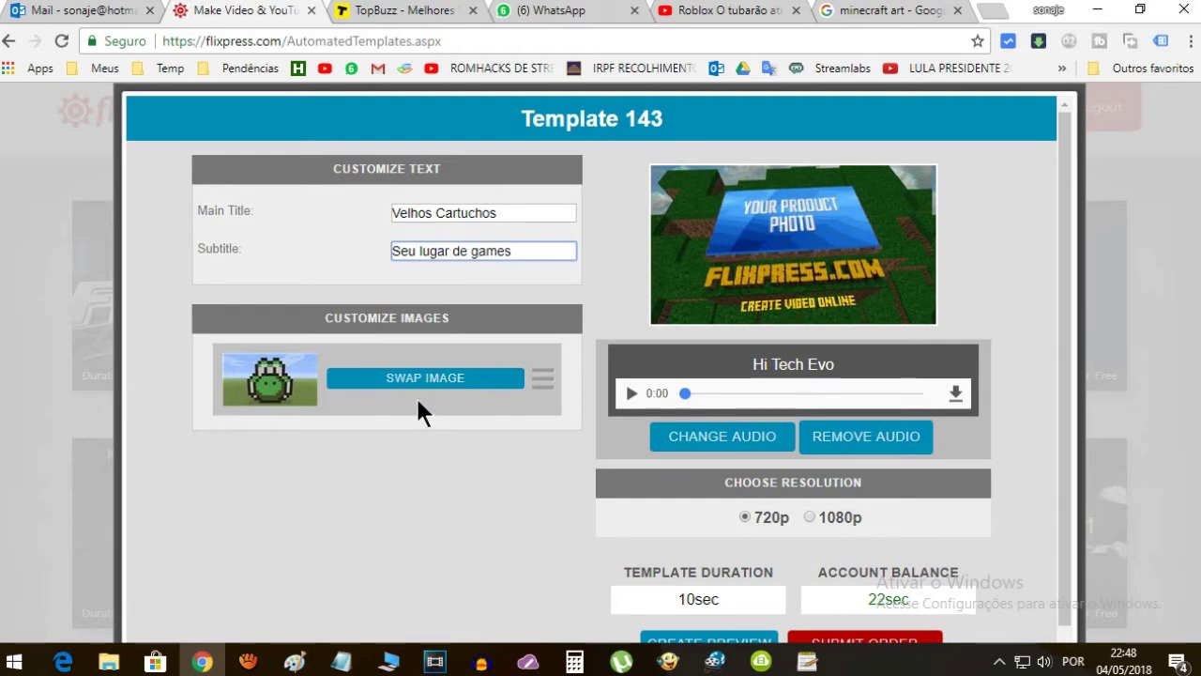
scroll(415, 391, down, 1)
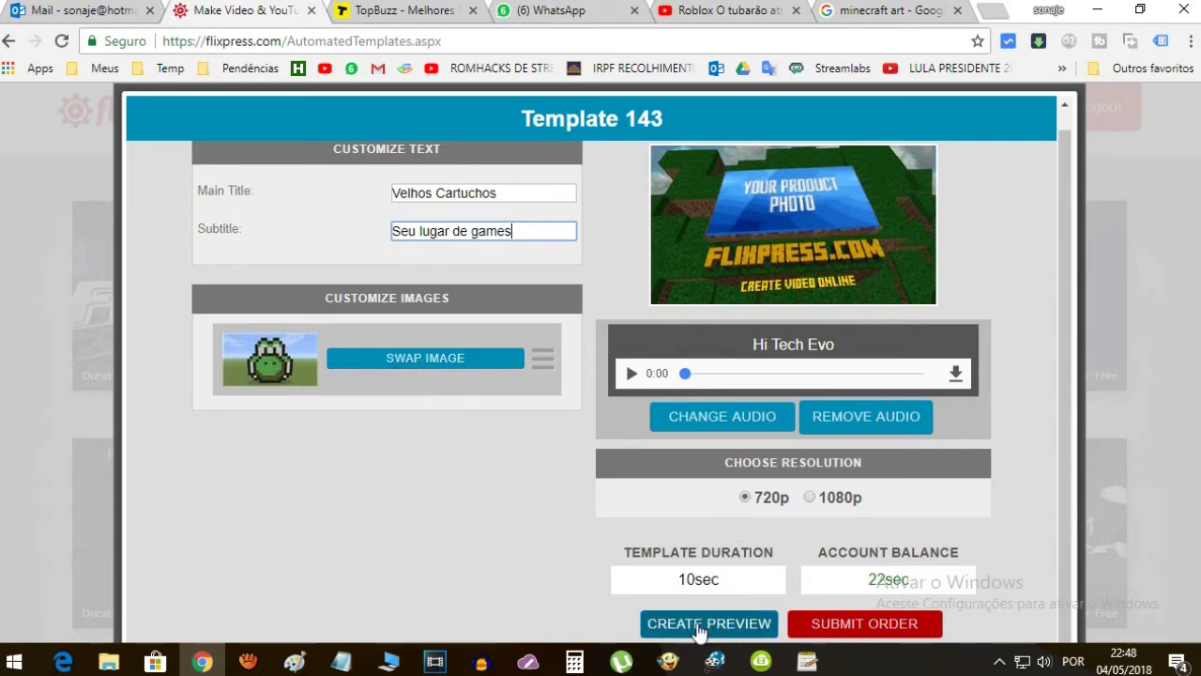
Submit the video order and confirm with Yes: Place Order
click(876, 626)
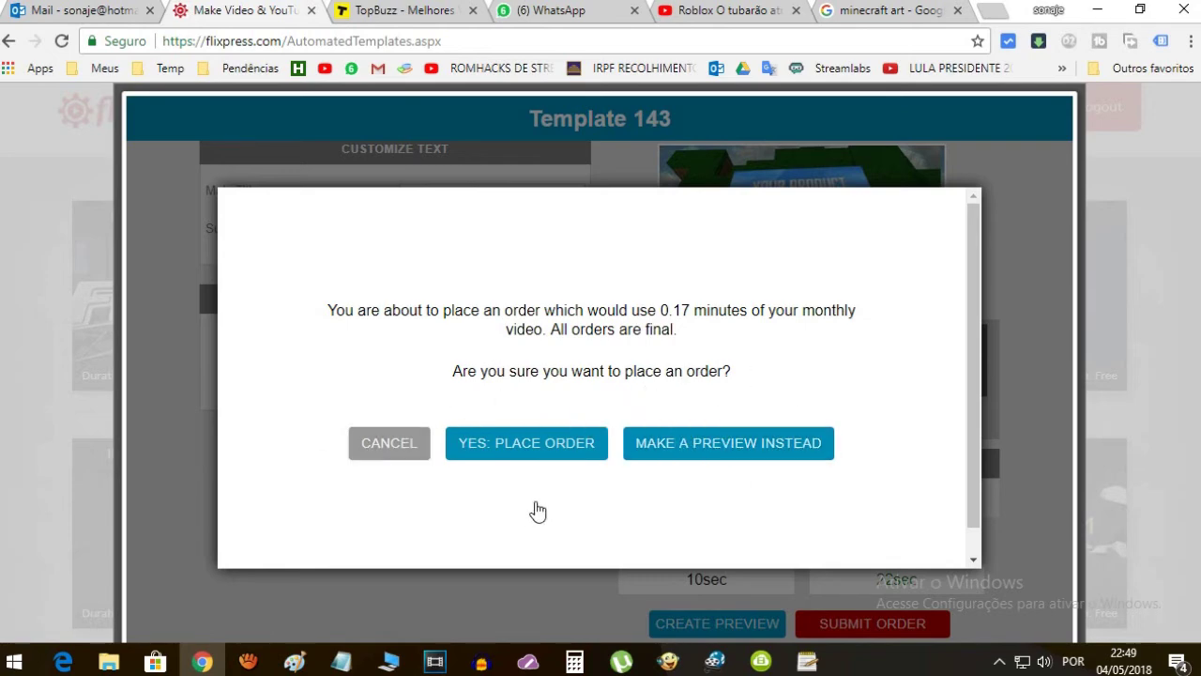
click(540, 453)
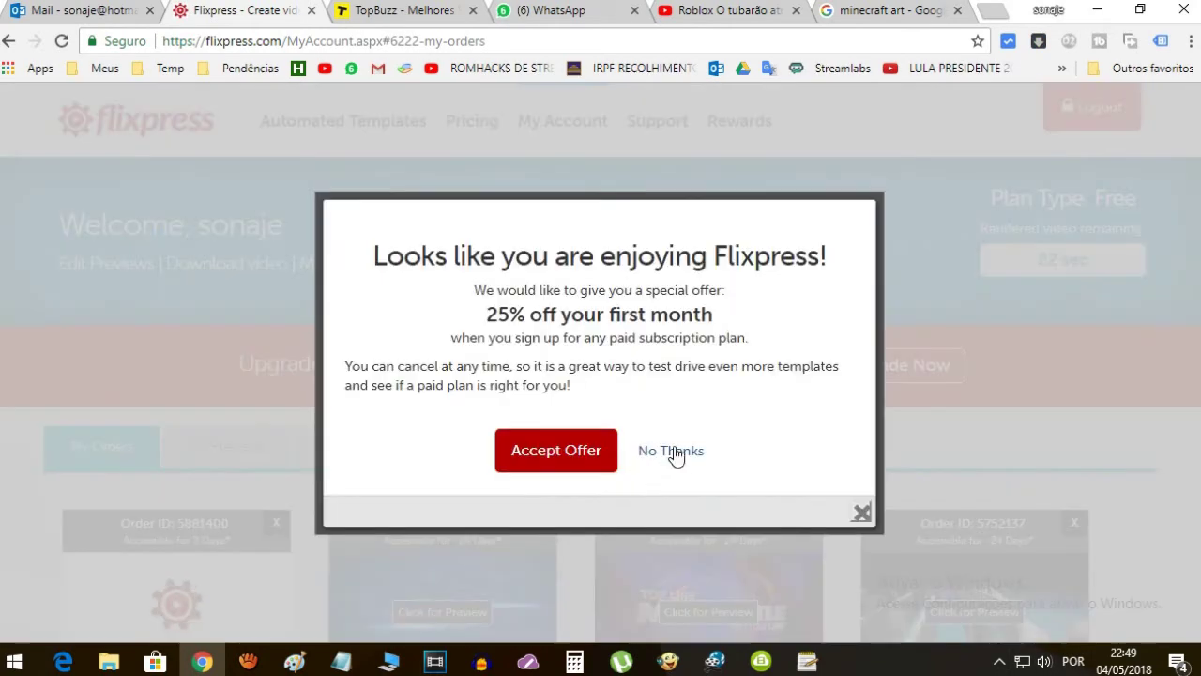
Open the new order's preview, then play and pause the 10-second intro
click(670, 451)
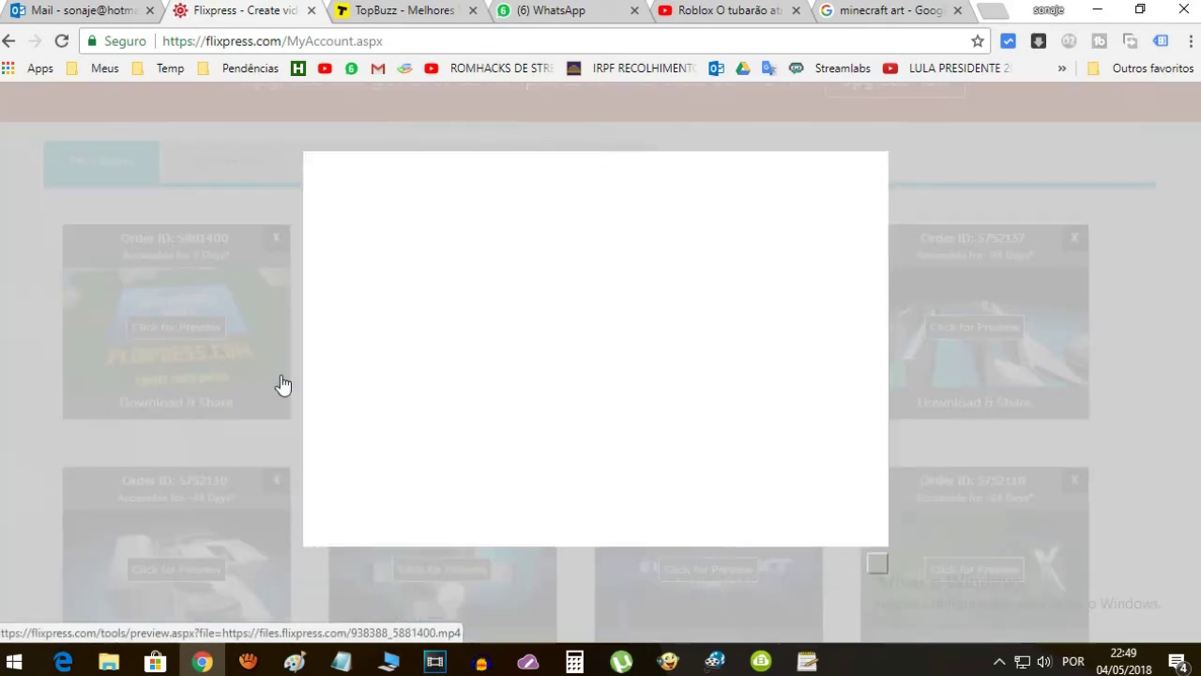
click(155, 329)
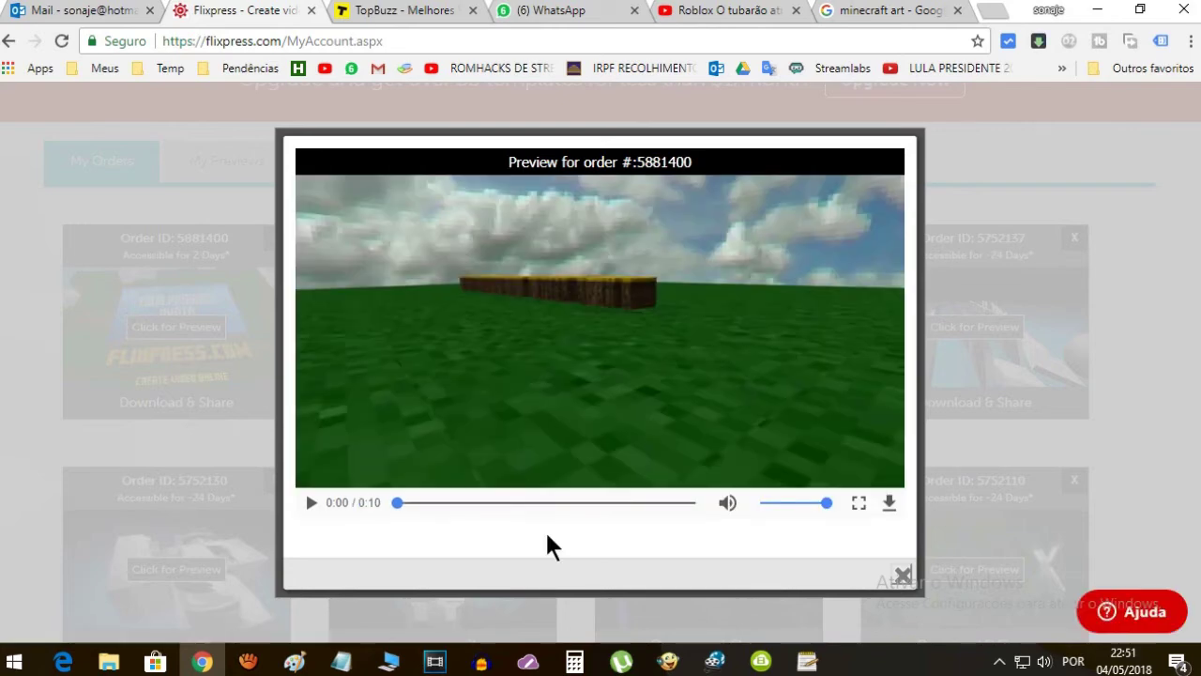
click(308, 500)
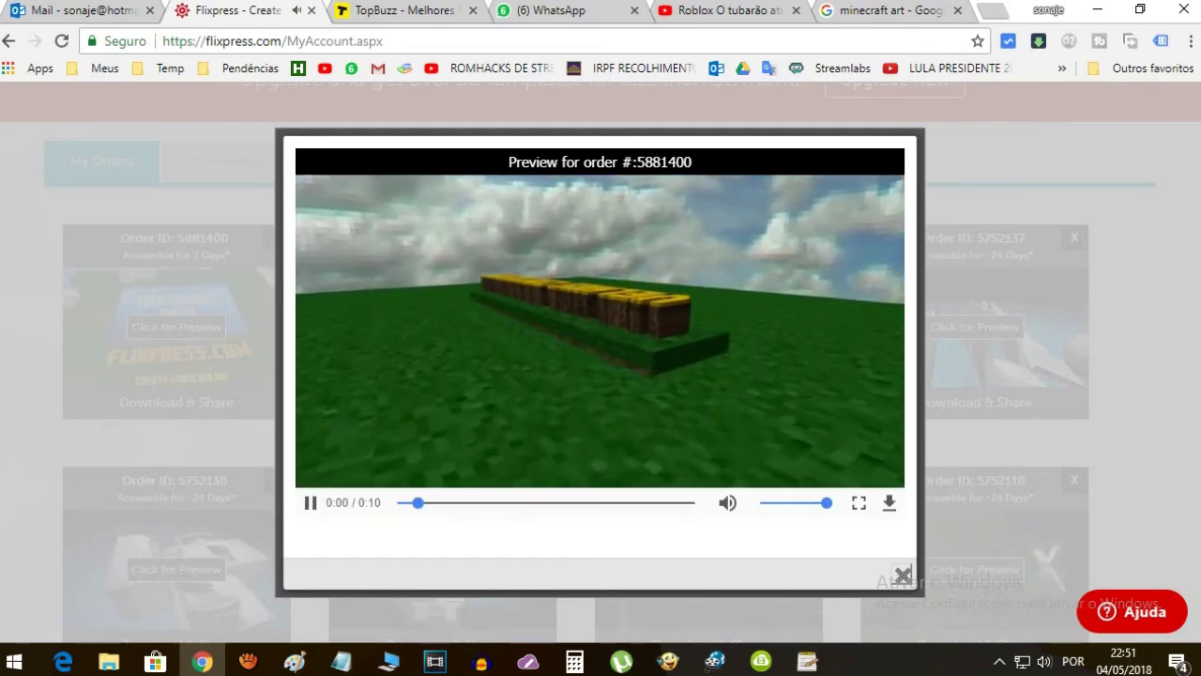
click(310, 501)
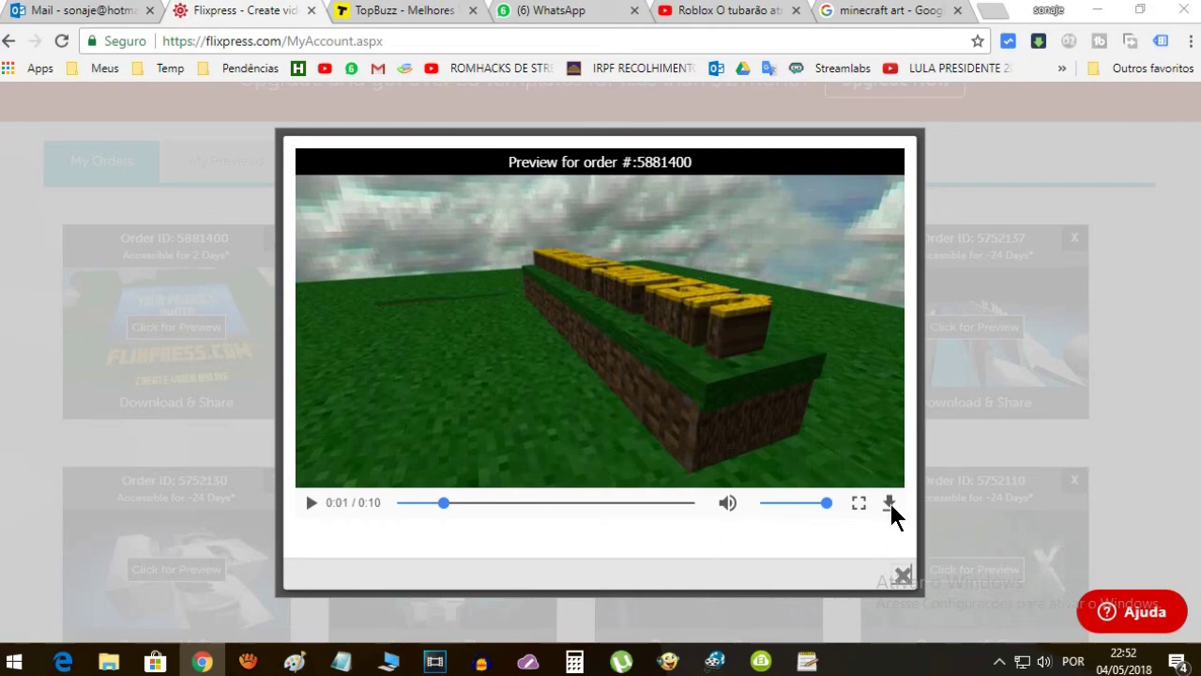
Save the rendered intro from the preview player as 'intro minecraft' MP4 in Temp
click(888, 502)
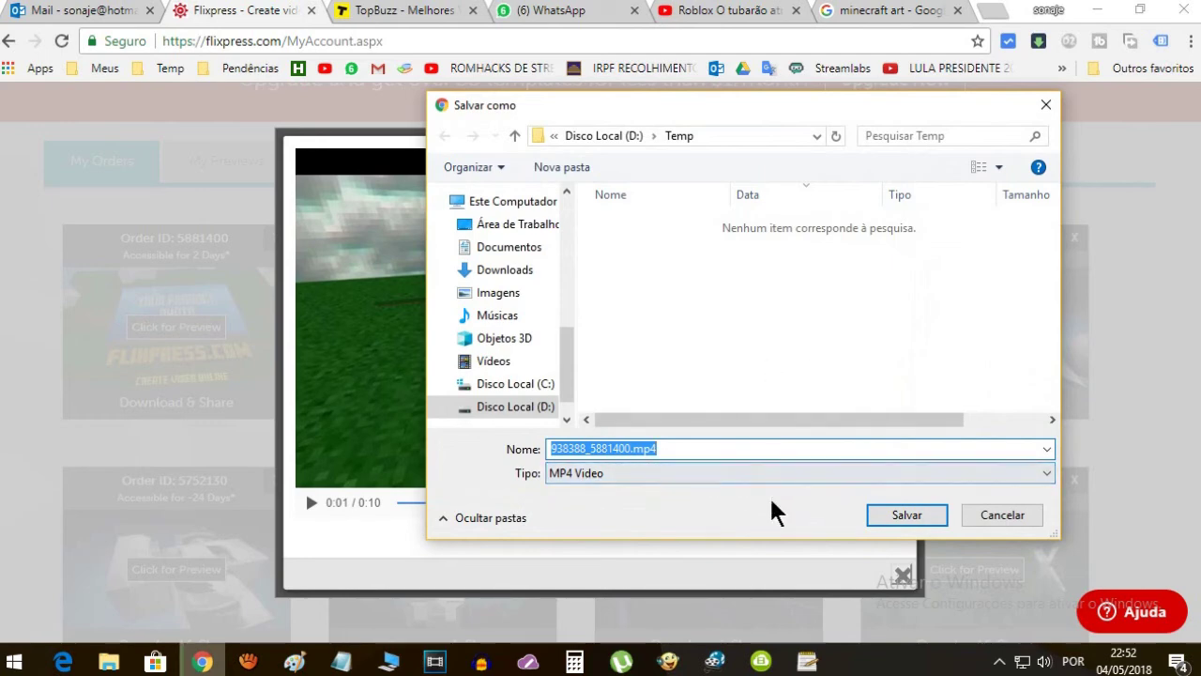
text(intro)
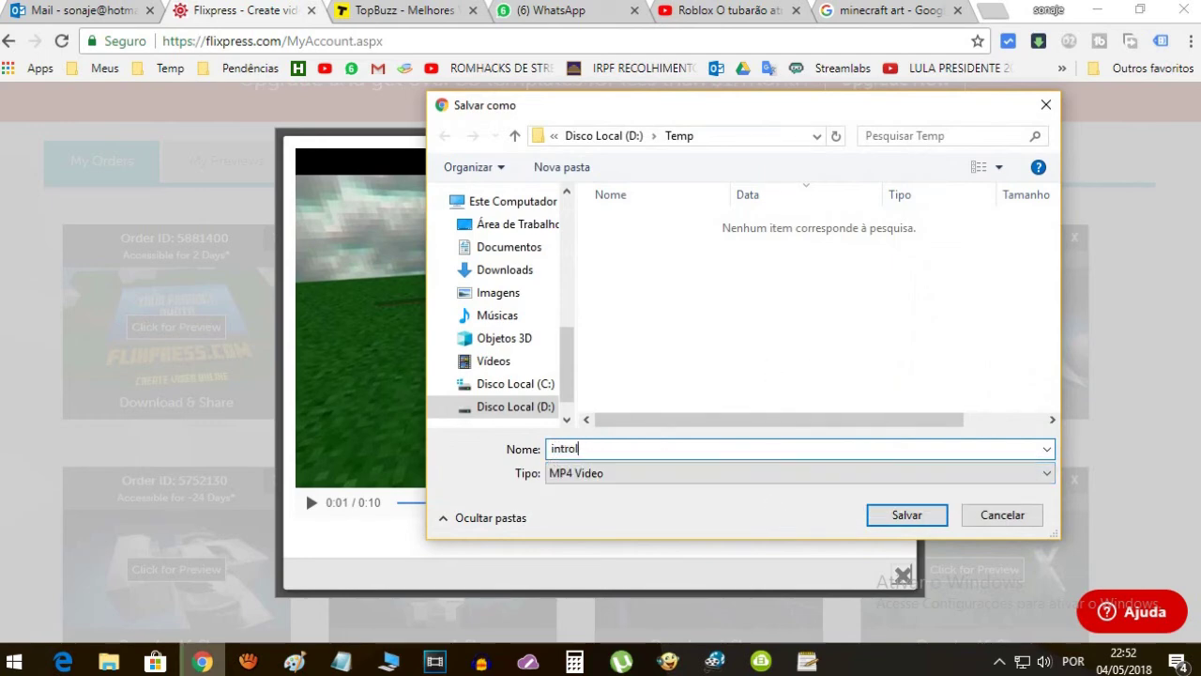
key(BackSpace)
key(BackSpace)
text(o)
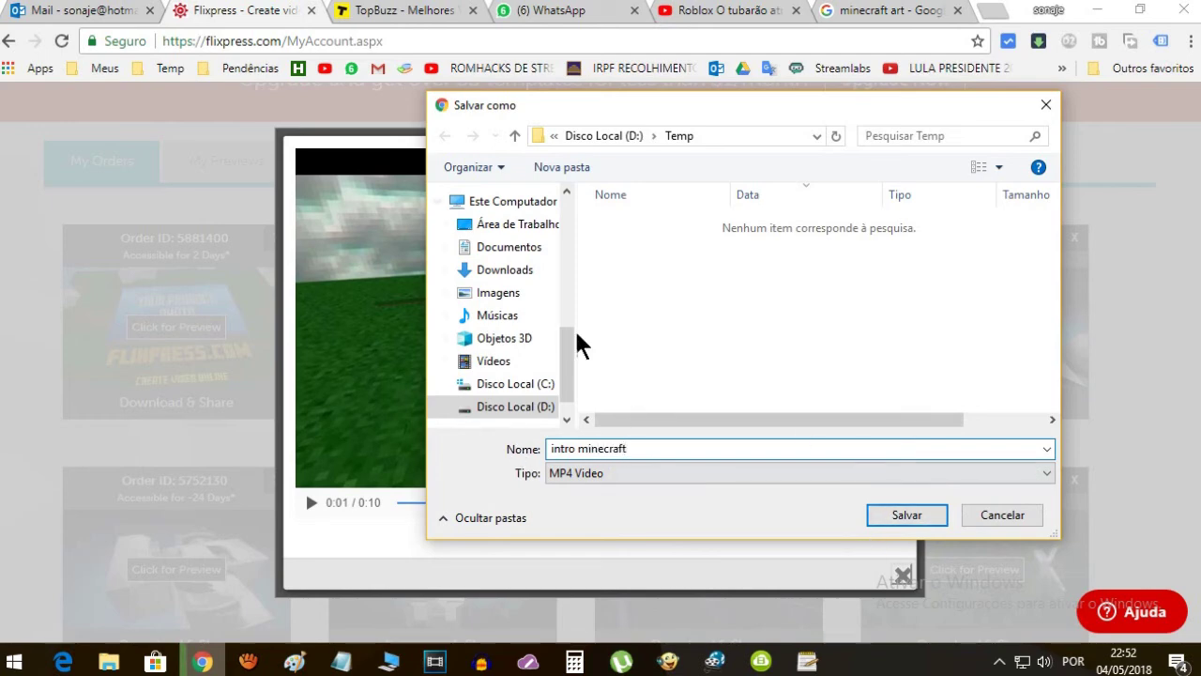
click(927, 521)
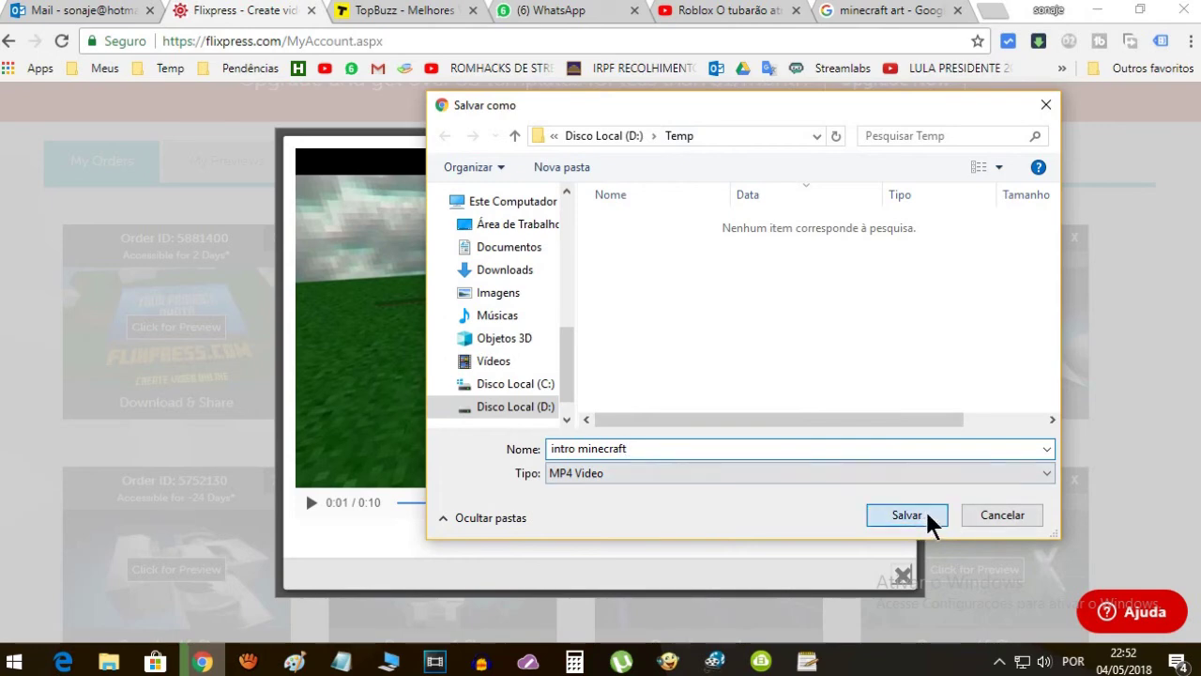